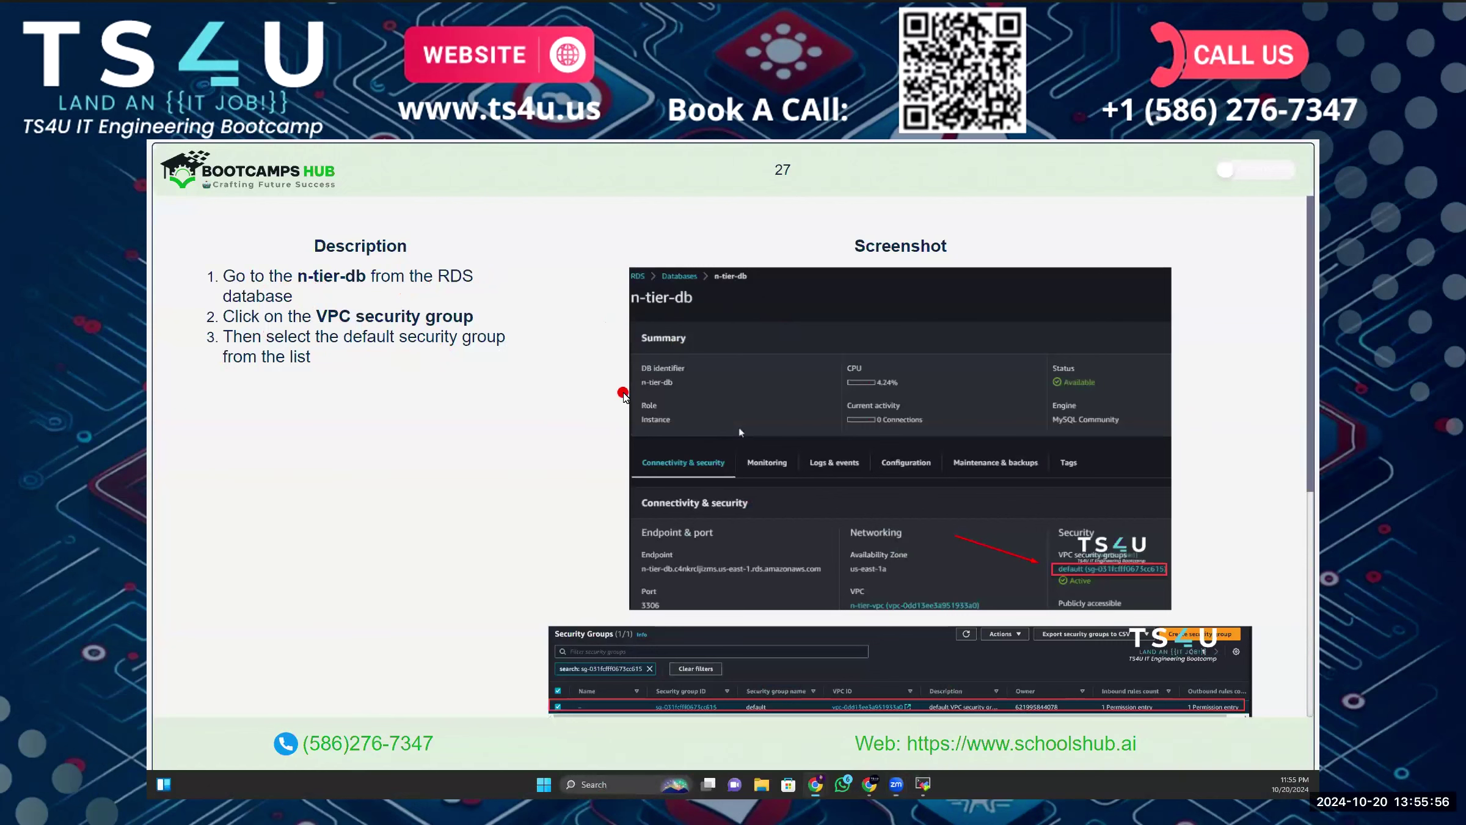
# Page through slides 28 and 29 on inbound rules and frontend connection, then exit the slideshow.
pyautogui.press('Right')
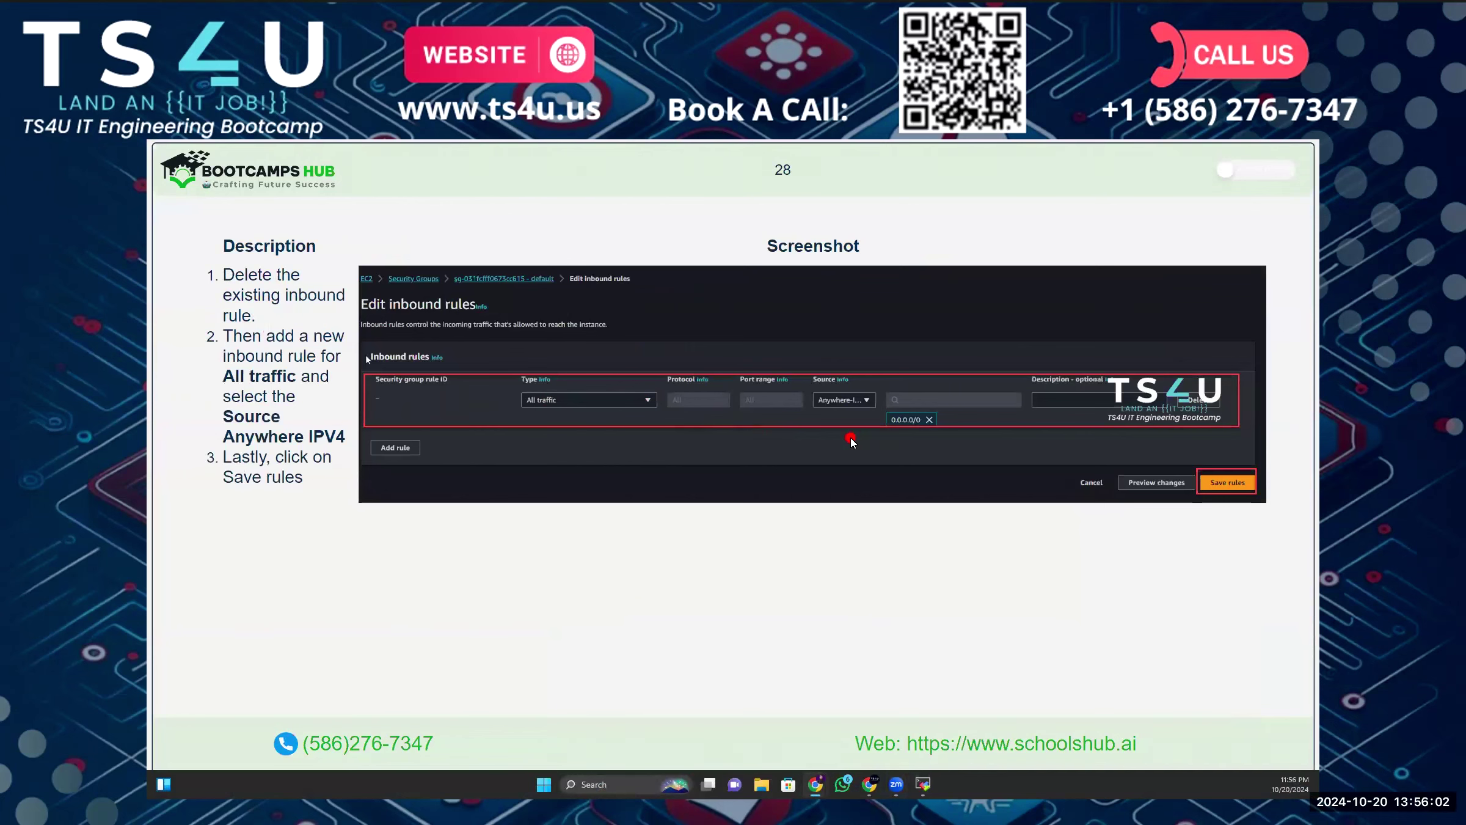
pyautogui.press('Right')
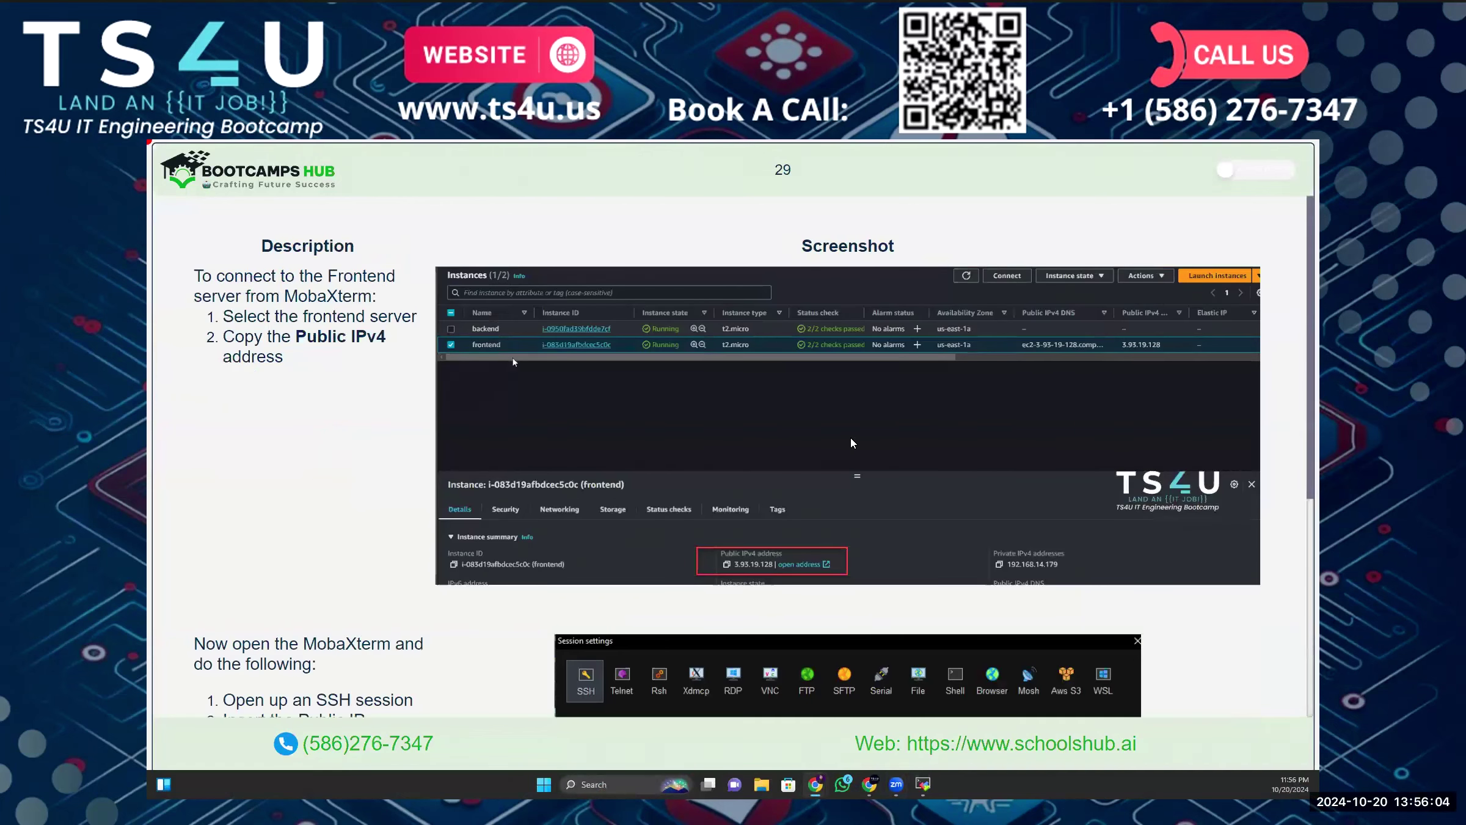
pyautogui.press('Escape')
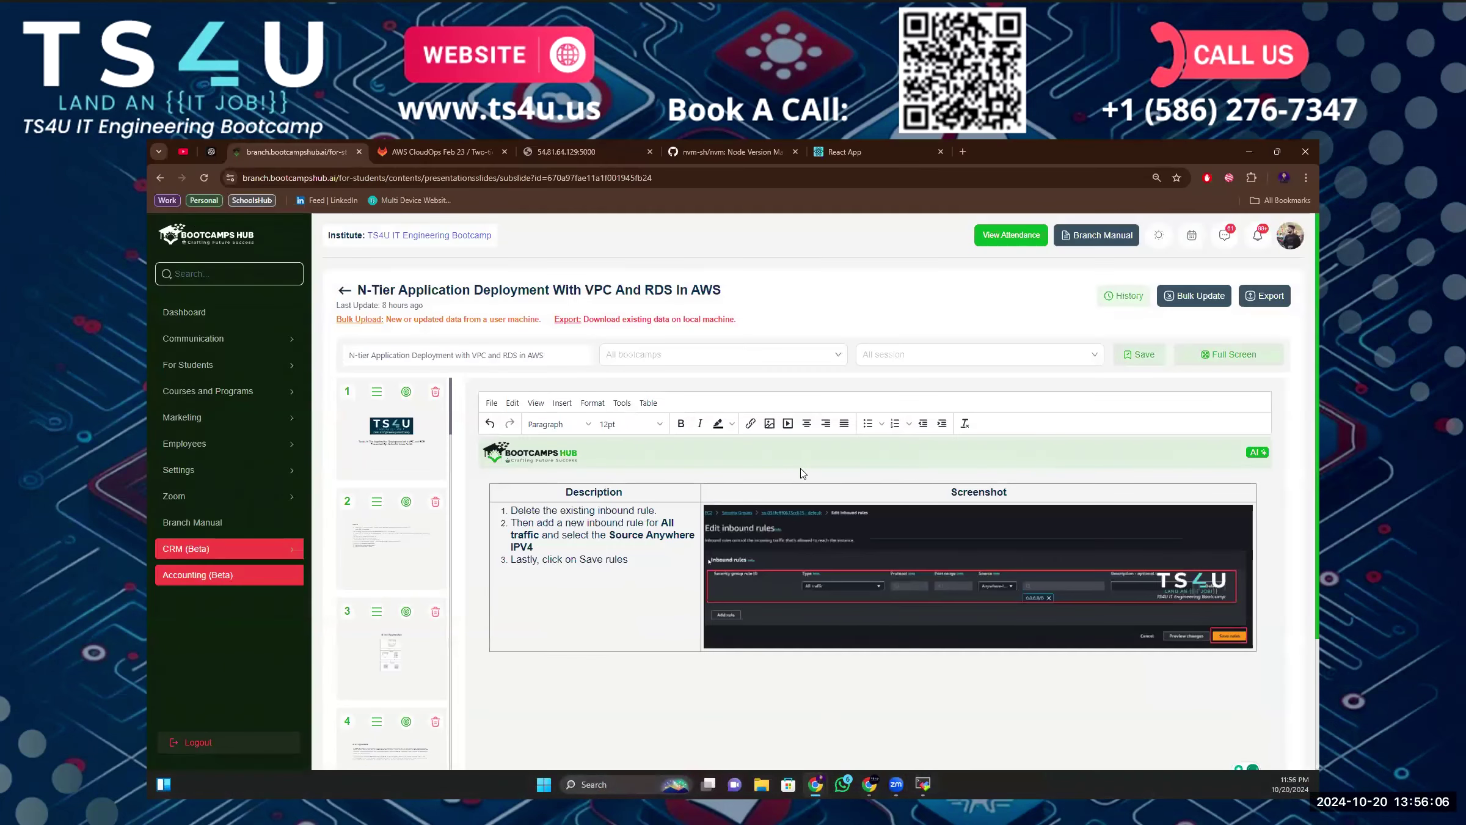
pyautogui.moveTo(870, 784)
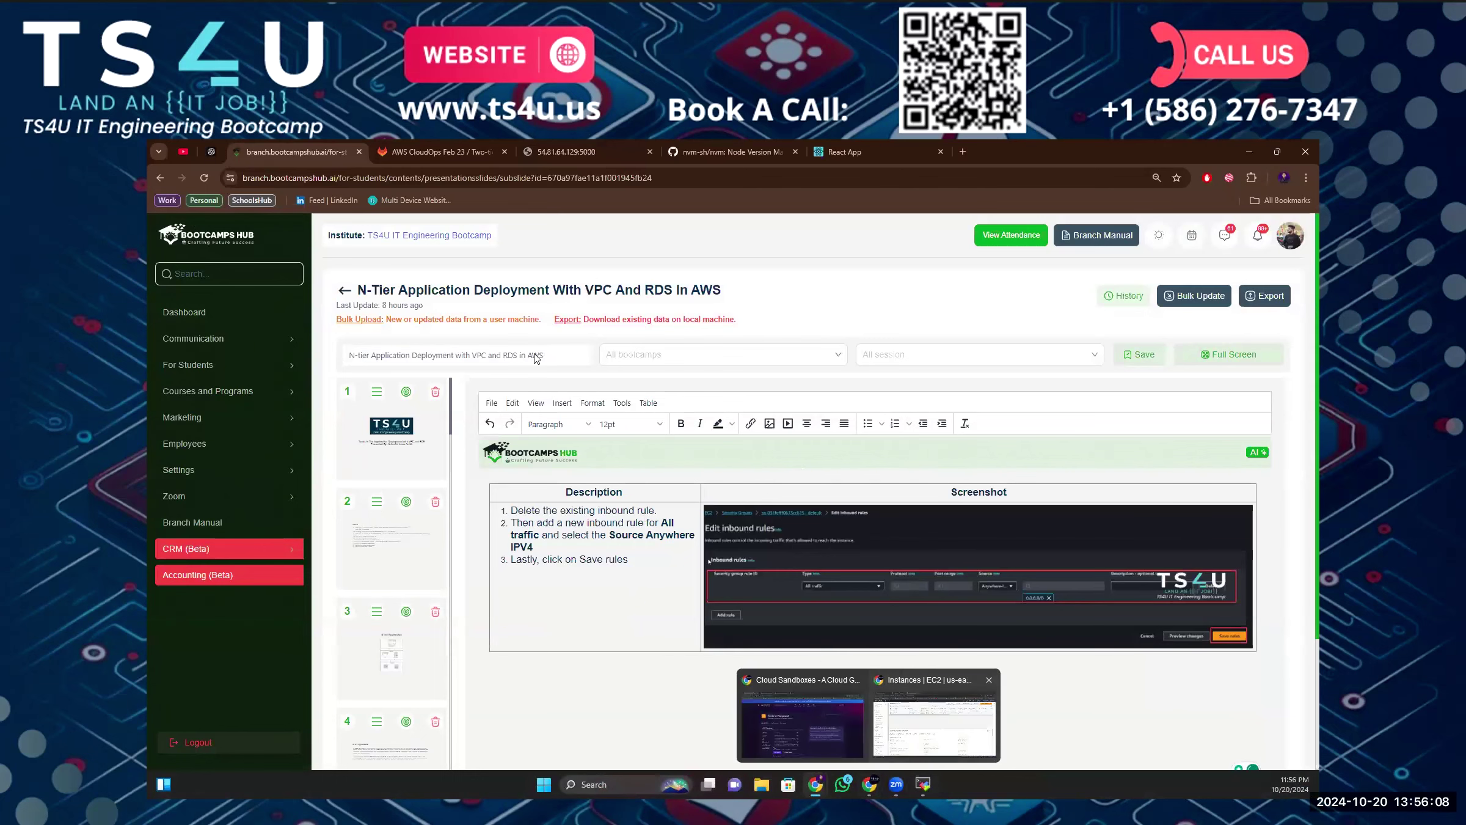
# Refresh the RDS databases, open n-tier-db, and open its default VPC security group in a new tab.
pyautogui.click(906, 737)
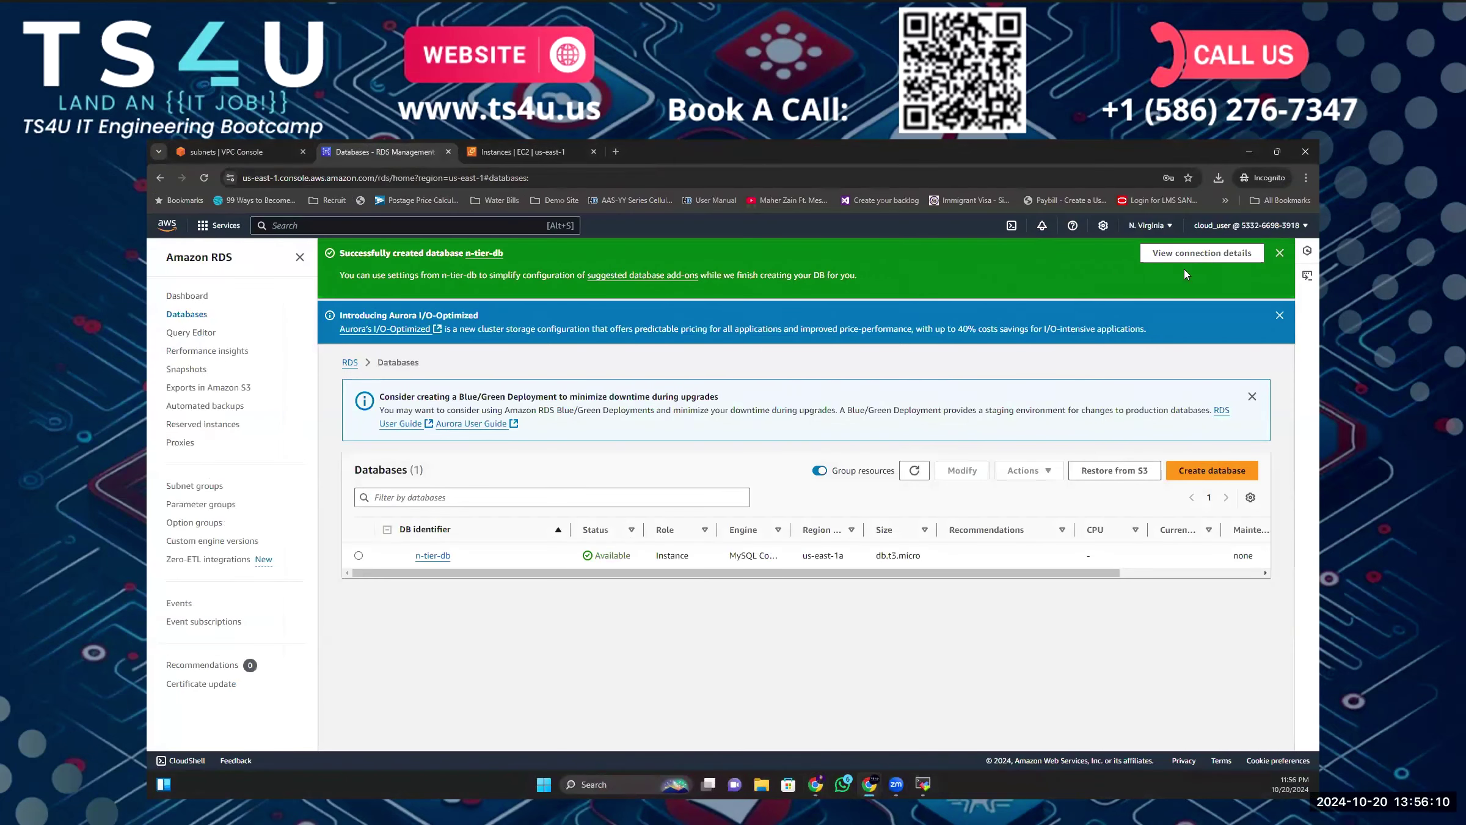
pyautogui.click(915, 471)
pyautogui.click(433, 557)
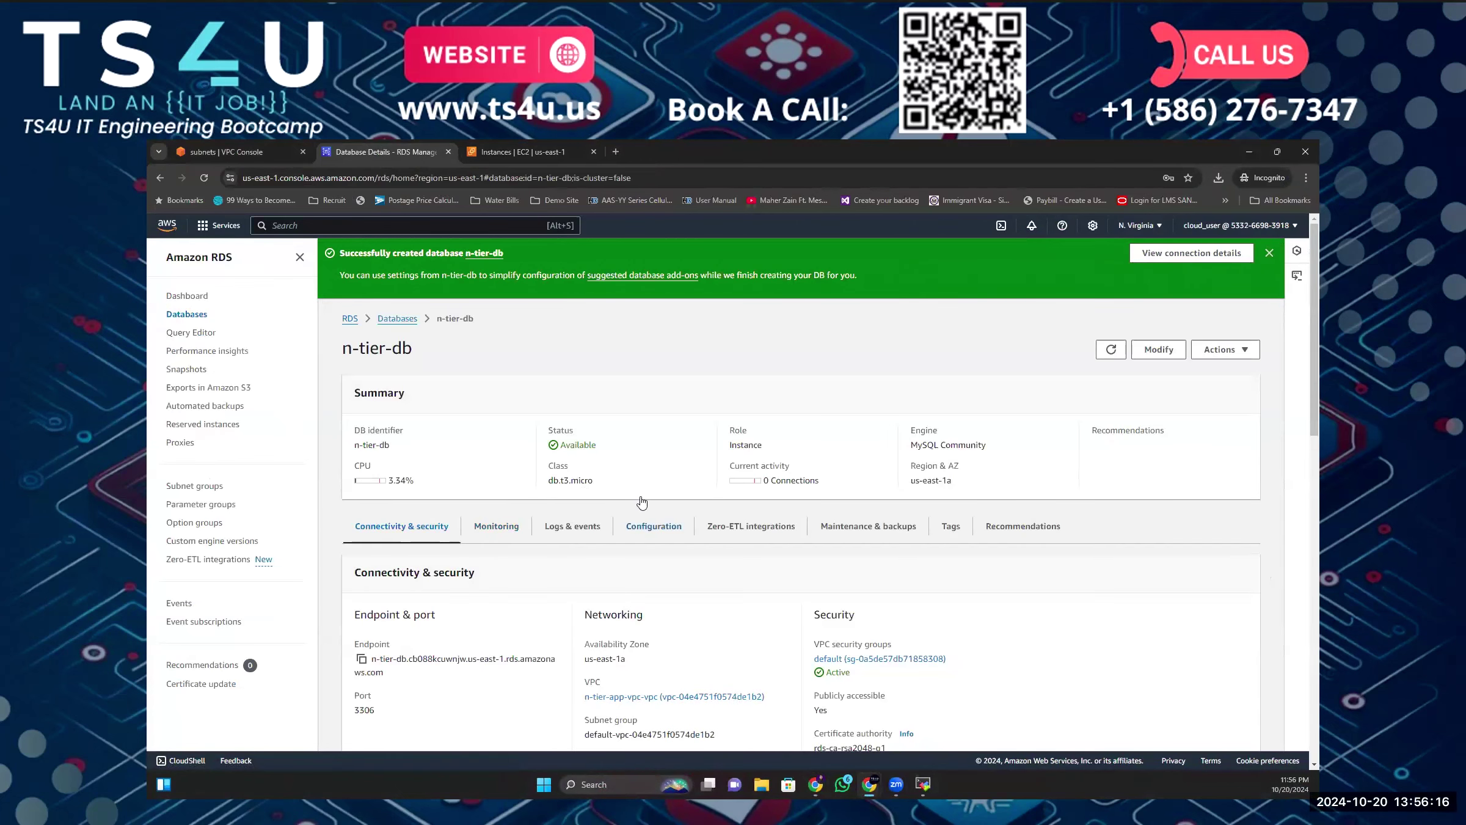
pyautogui.scroll(-2, 741, 492)
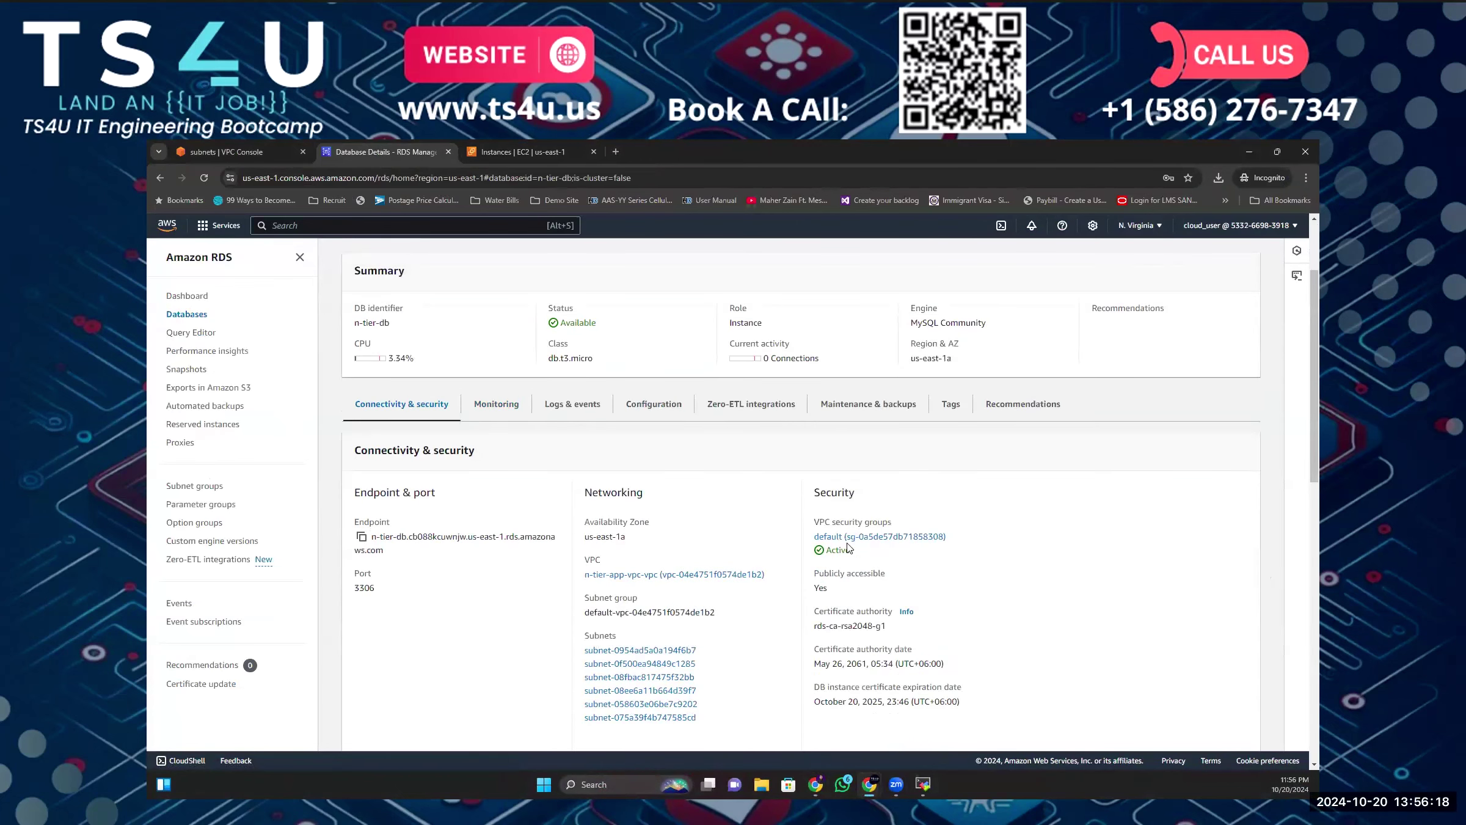
pyautogui.middleClick(853, 536)
# Open the details page of security group sg-0a5de57db71858308 in the EC2 tab.
pyautogui.click(525, 147)
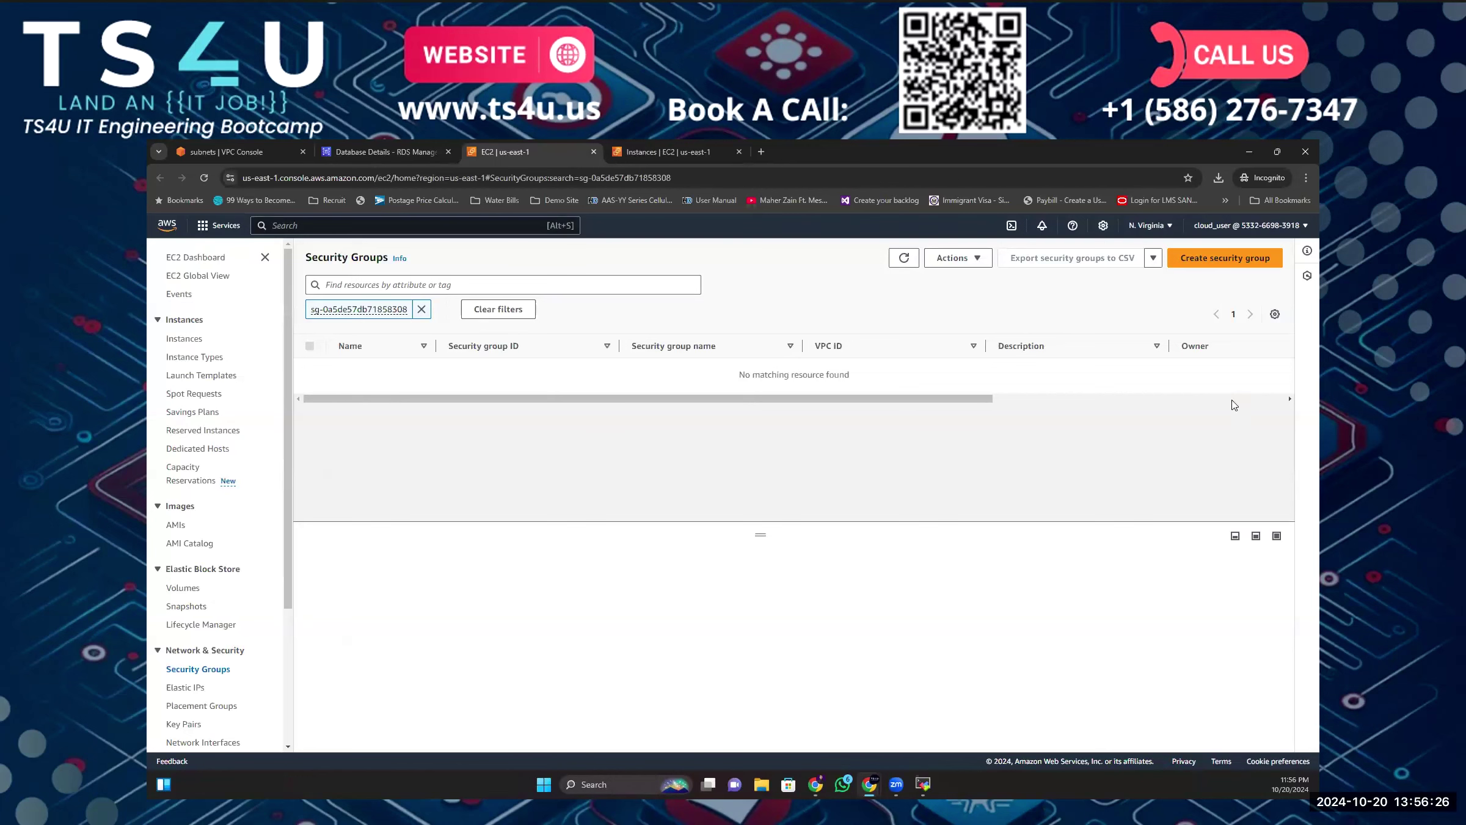
pyautogui.click(502, 372)
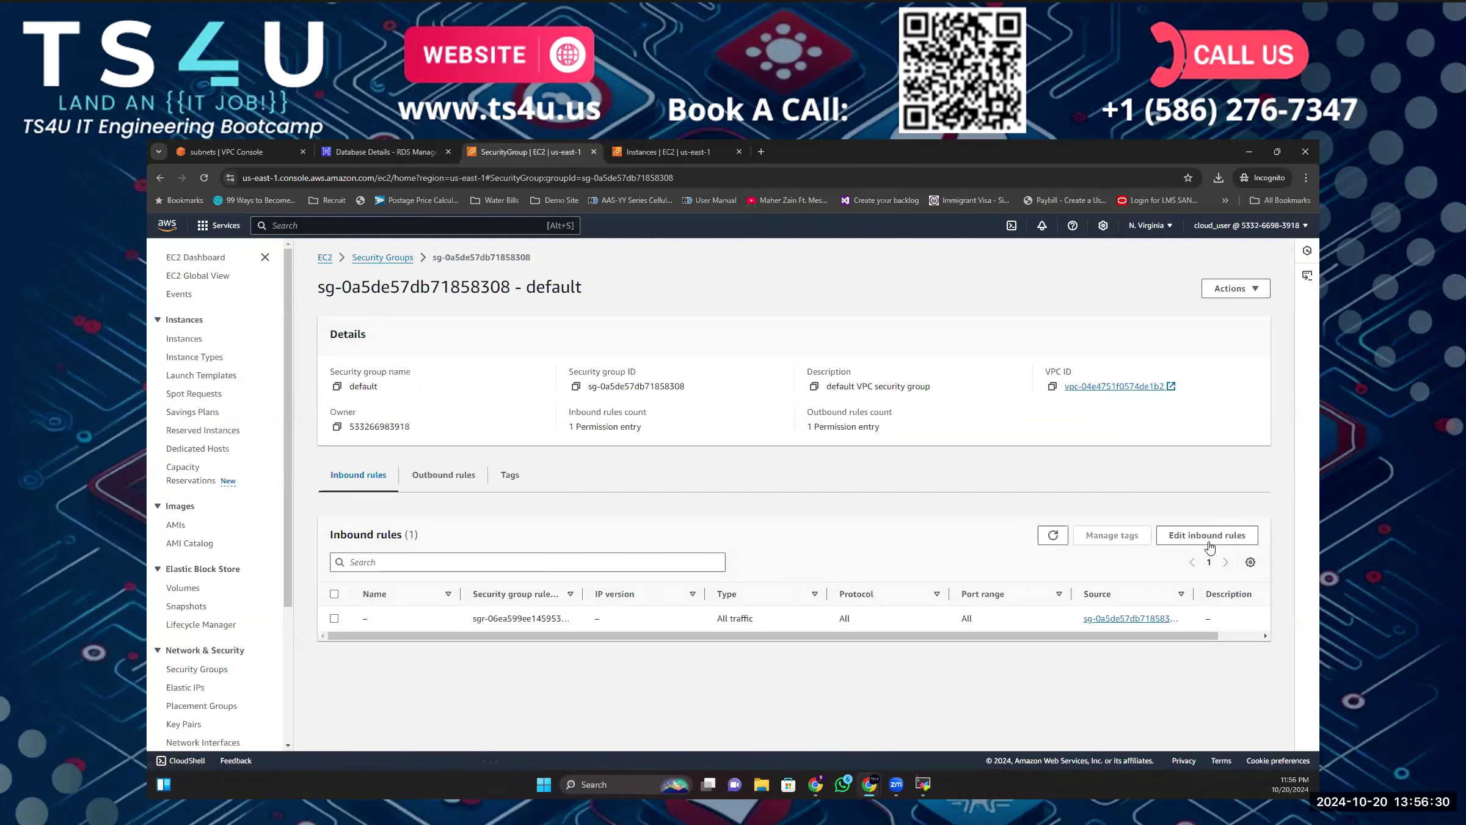
# Delete the existing inbound rule and add an All traffic rule with an Anywhere-IPv4 source.
pyautogui.click(1206, 538)
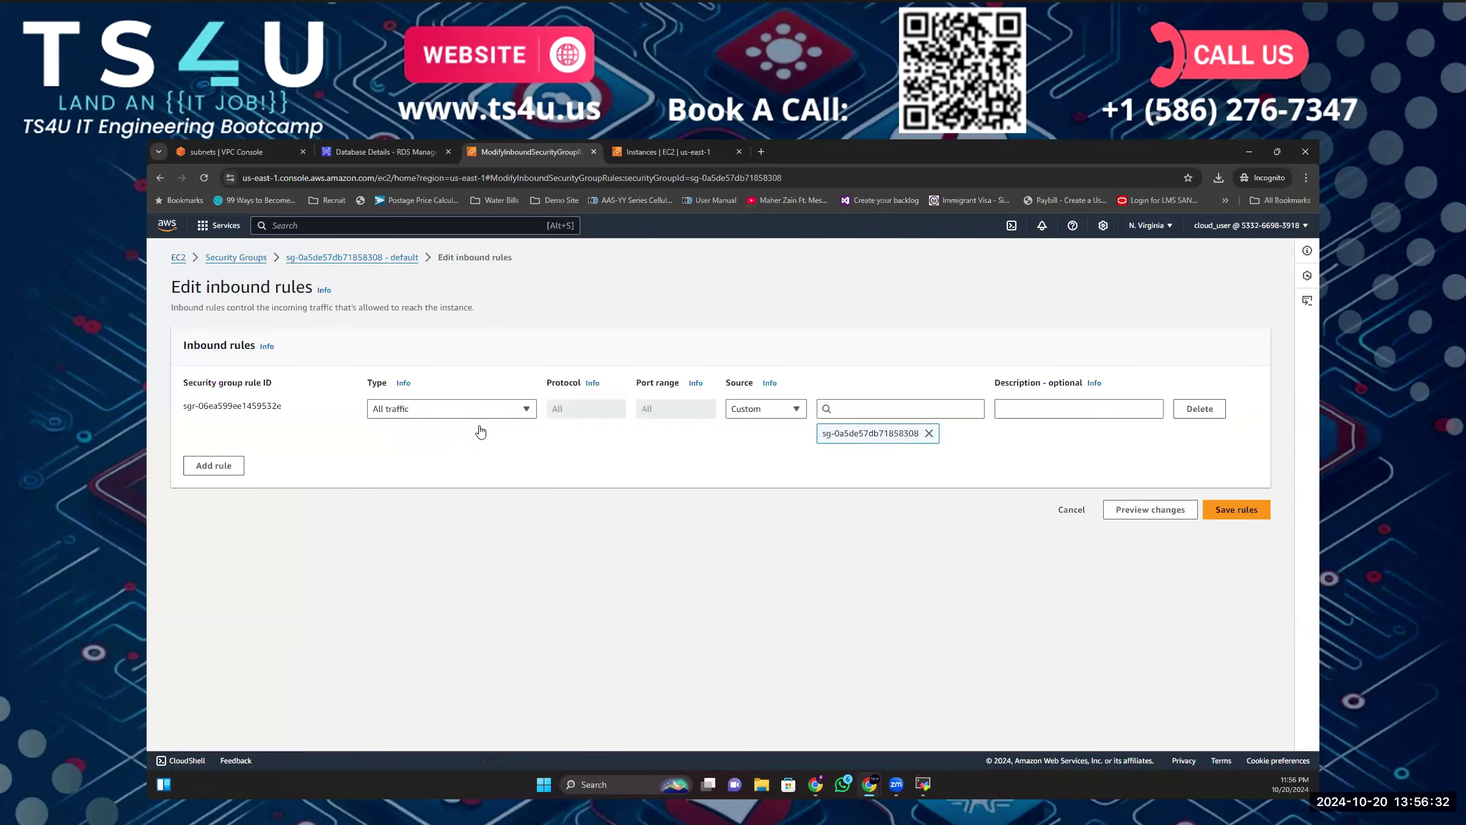
pyautogui.click(1200, 408)
pyautogui.click(244, 430)
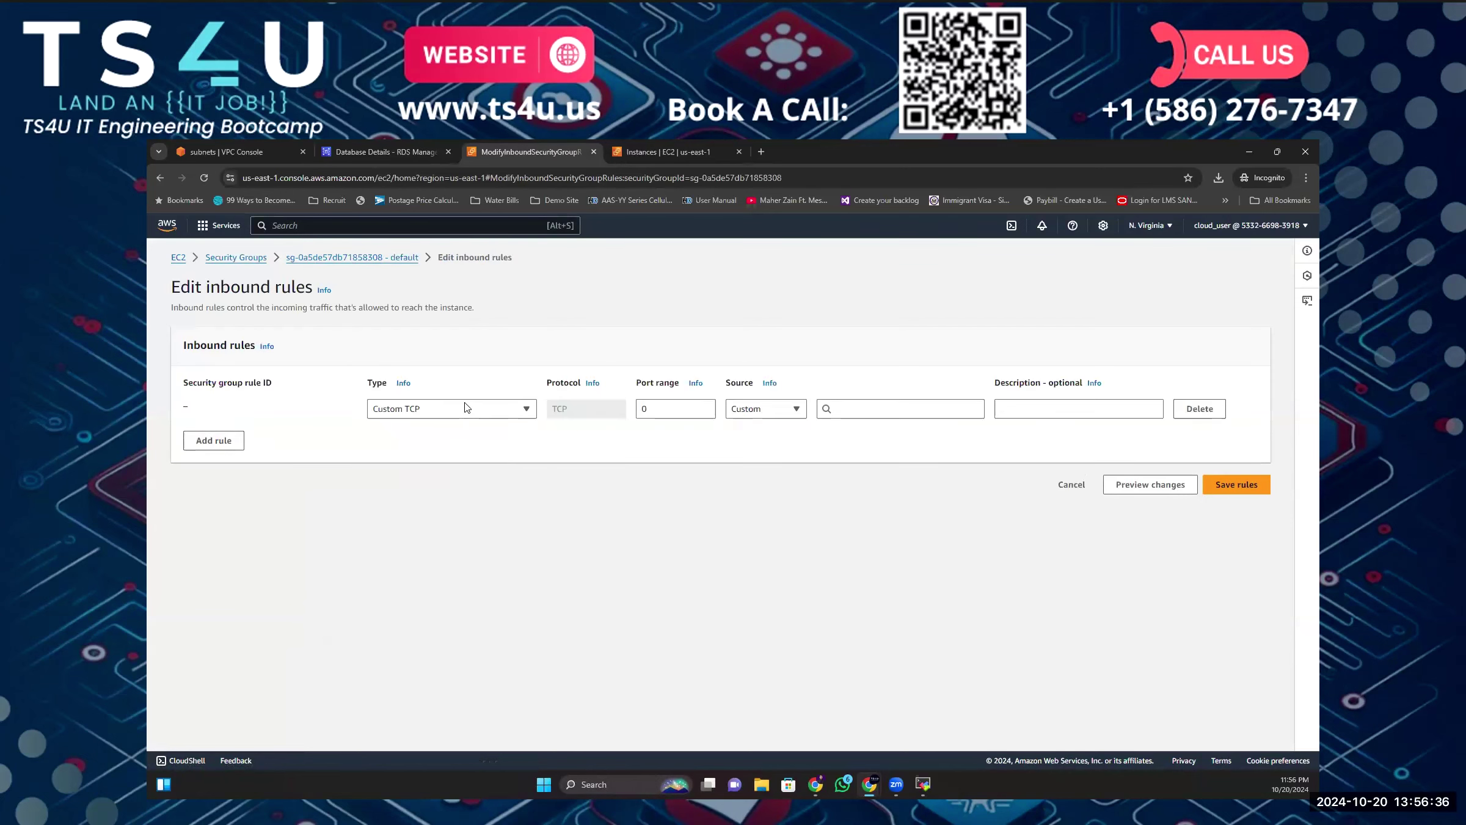
pyautogui.click(465, 410)
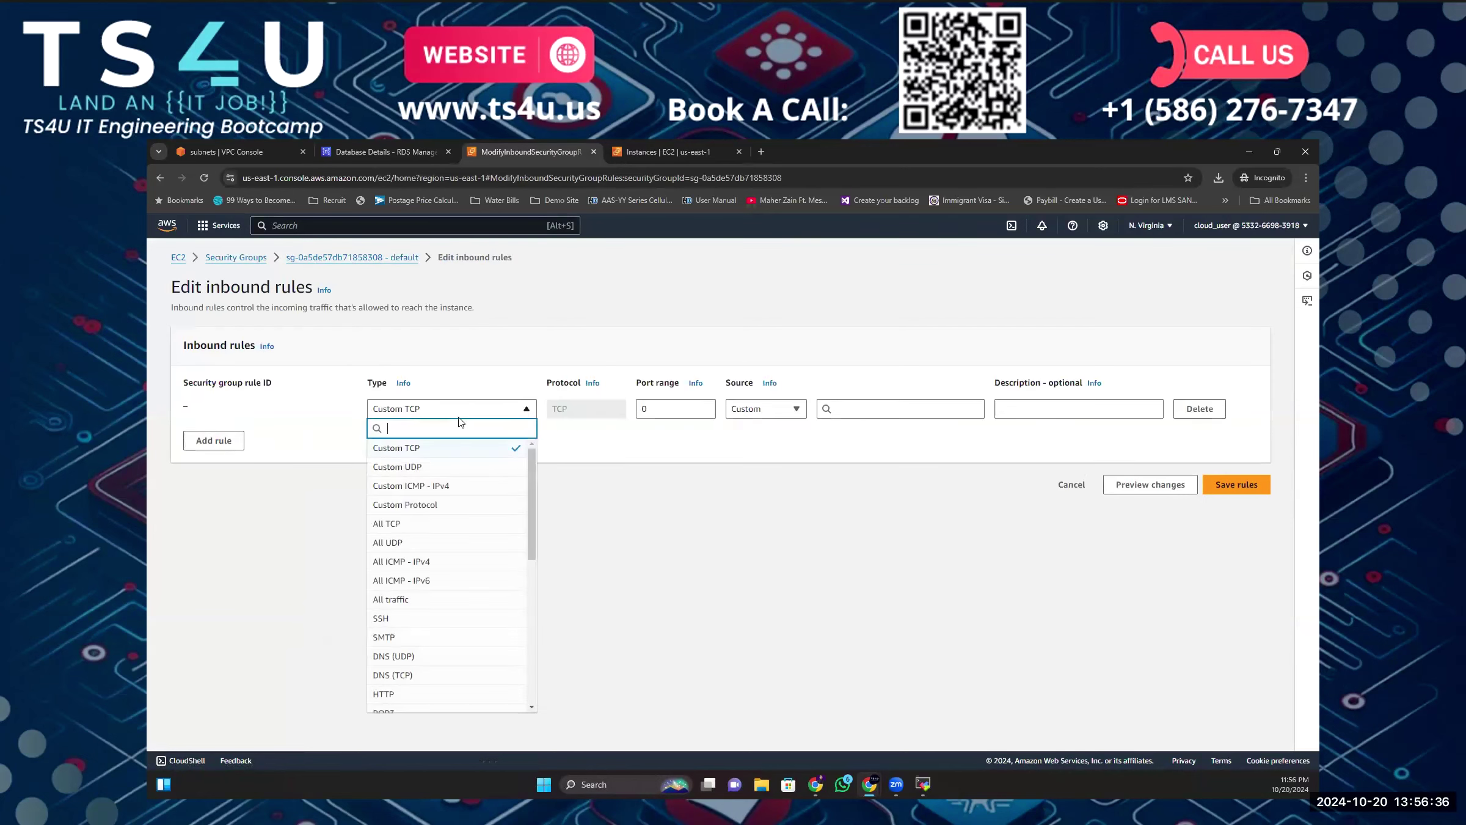
pyautogui.click(396, 600)
pyautogui.click(766, 409)
pyautogui.click(771, 448)
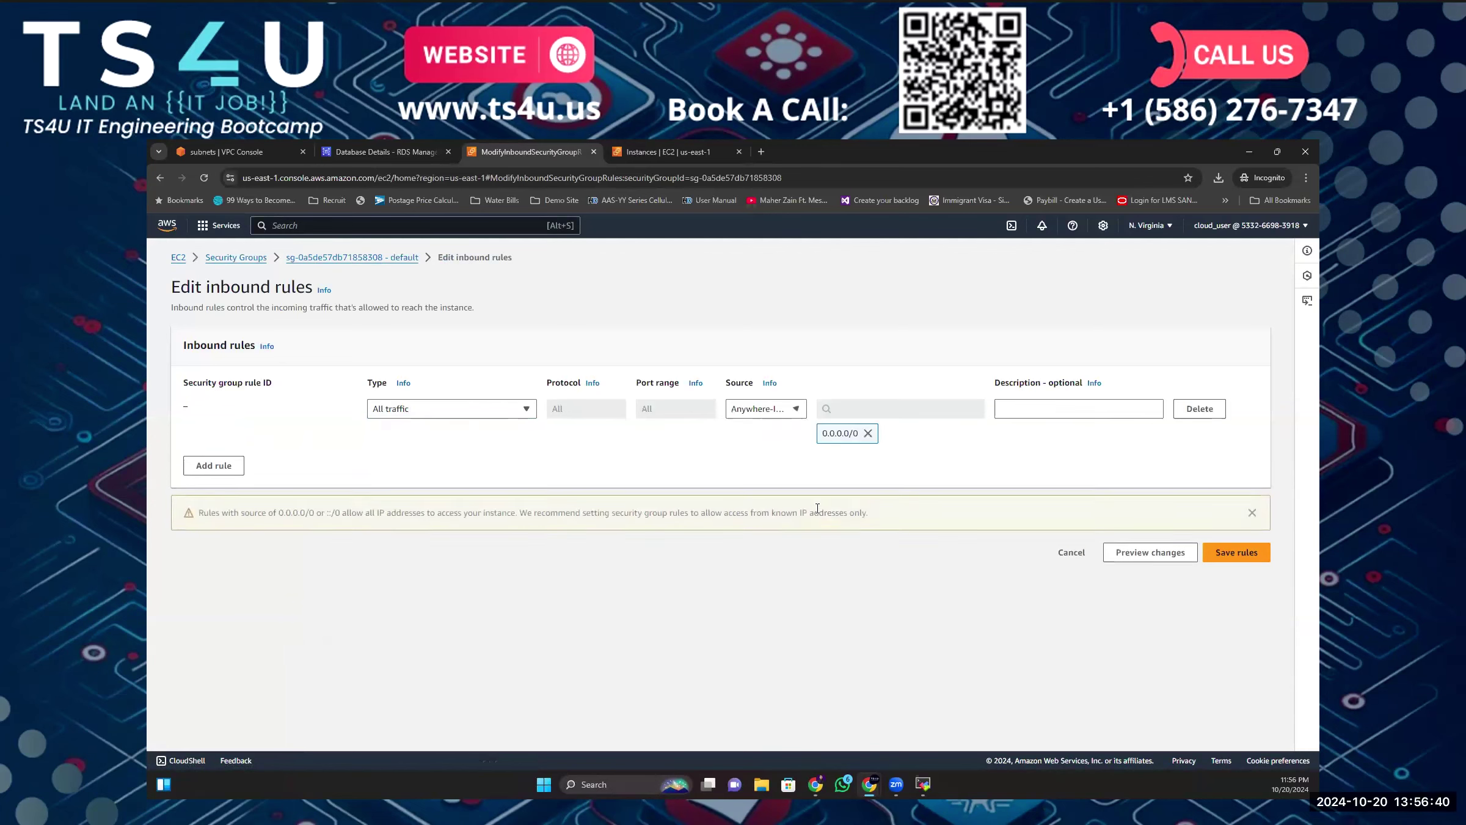
# Save the edited inbound rules for the default security group.
pyautogui.click(1235, 554)
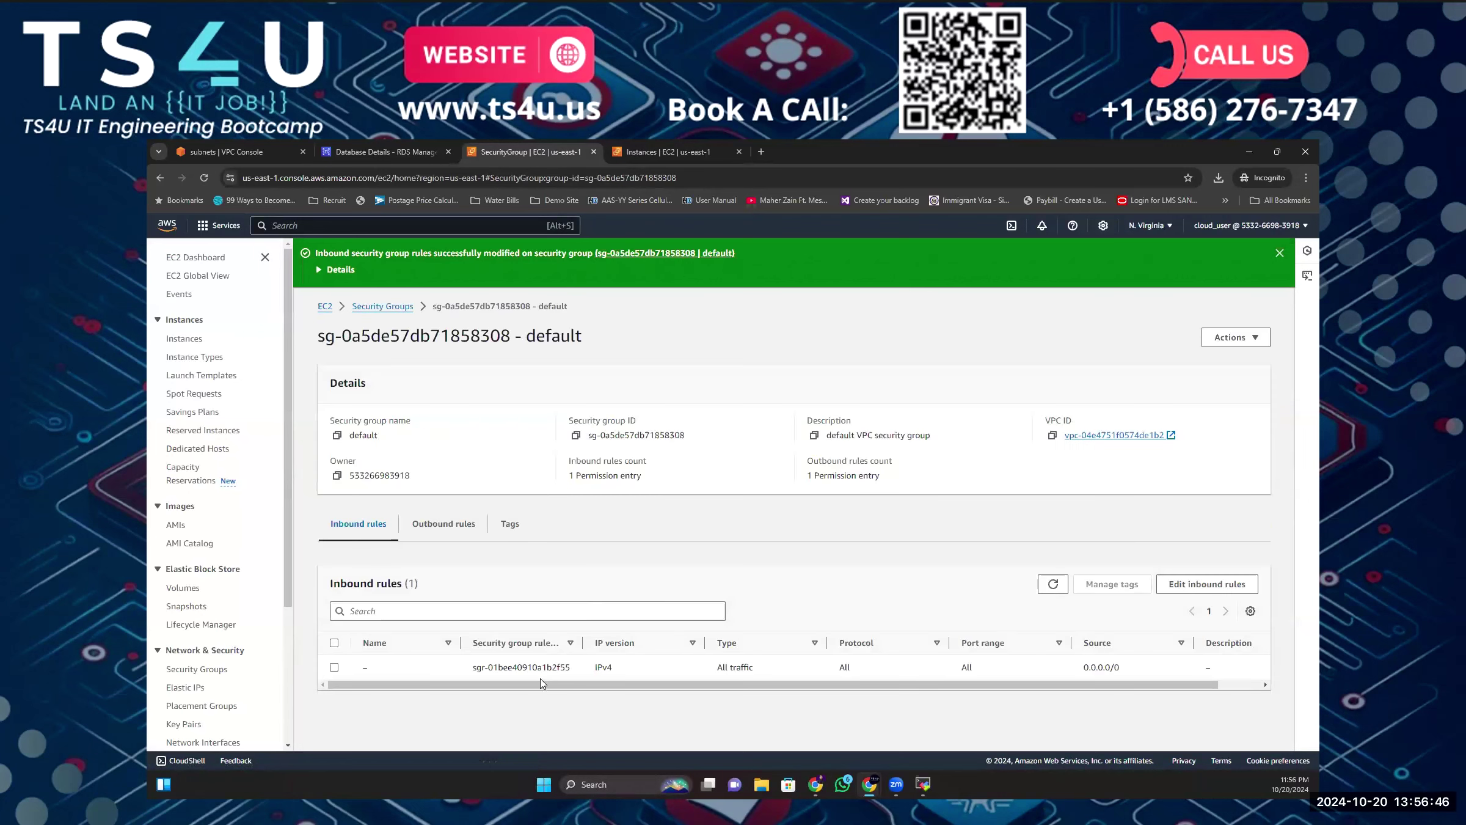
pyautogui.moveTo(749, 687); pyautogui.dragTo(1006, 694)
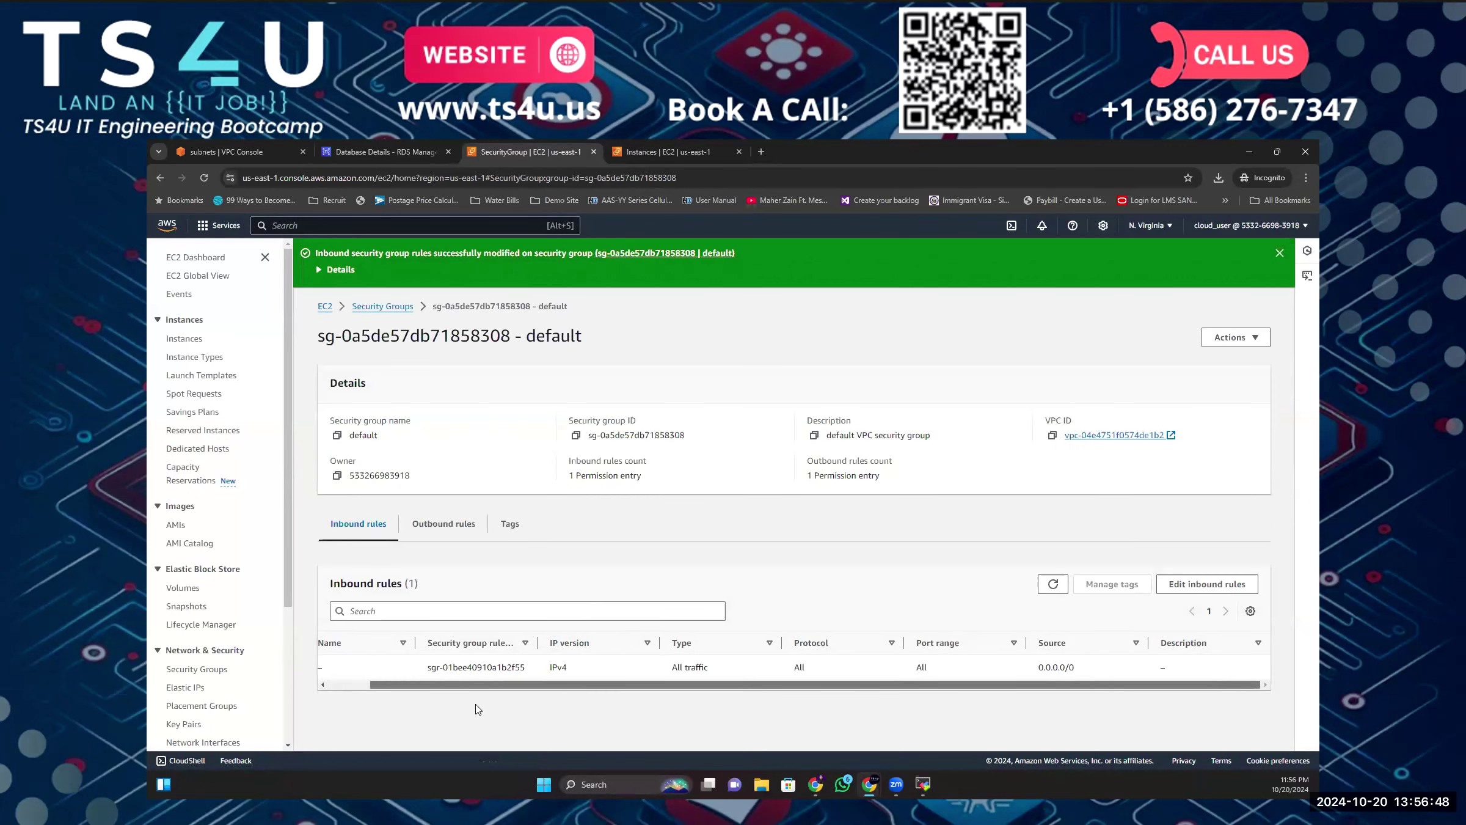
pyautogui.hscroll(-2, 477, 709)
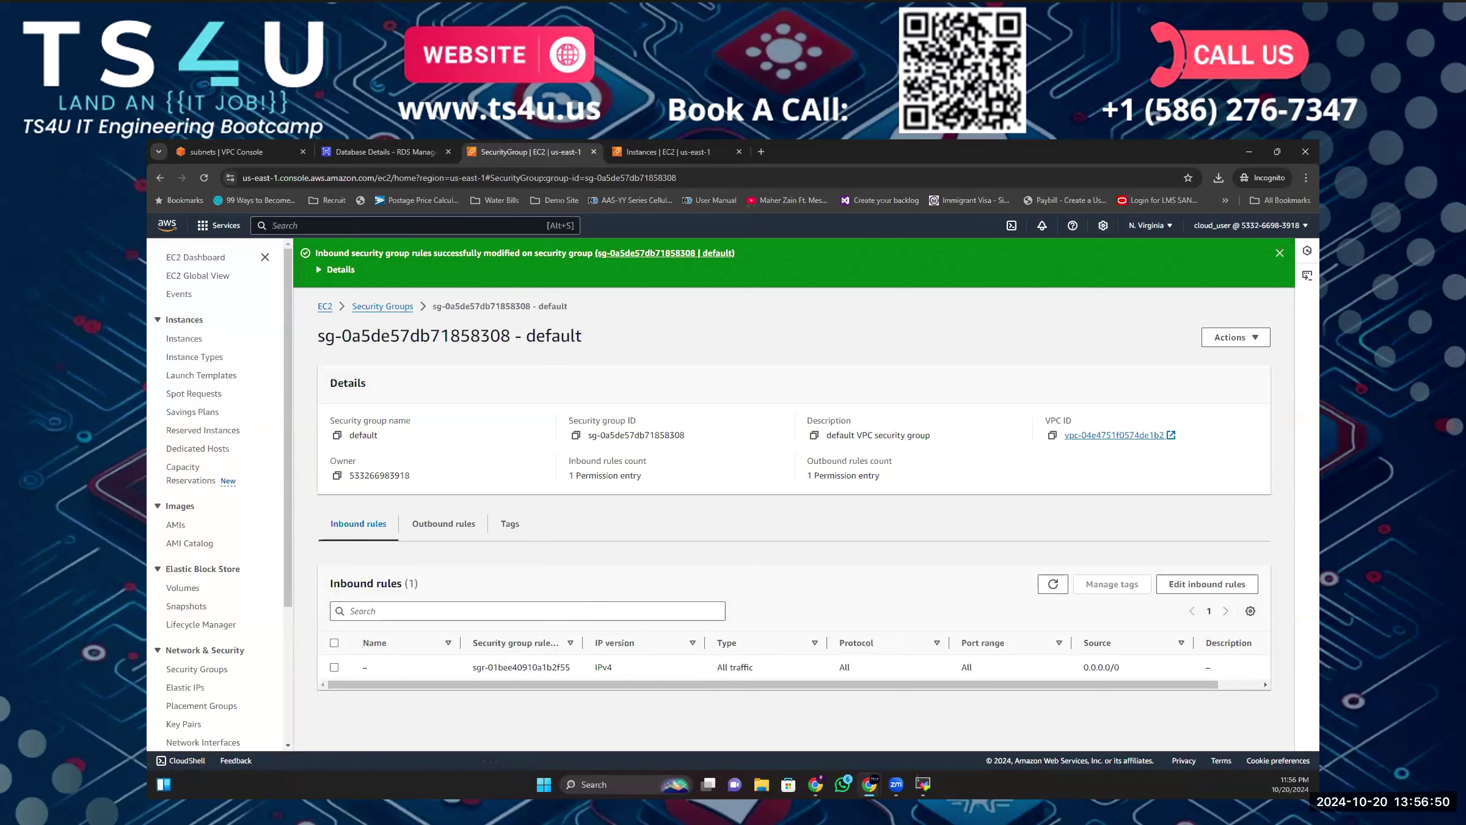